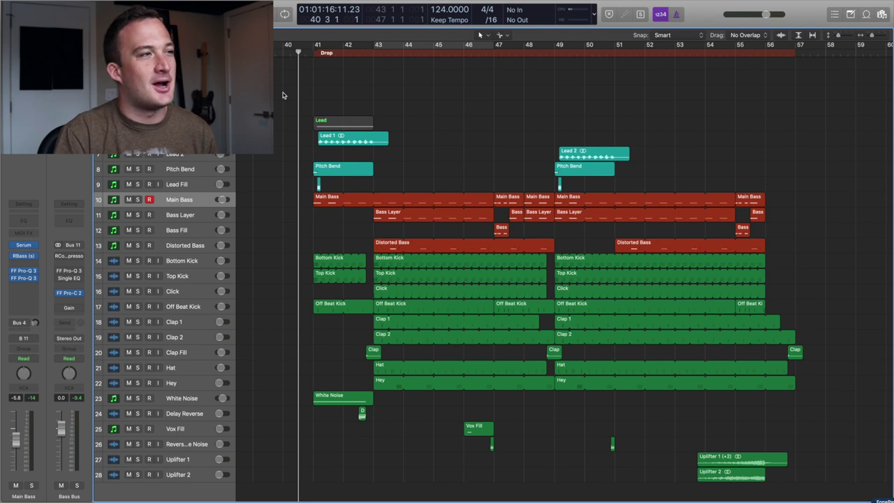
Play the start of the drop and briefly solo the Lead 1 track to hear it alone.
{"action": "key", "text": "space"}
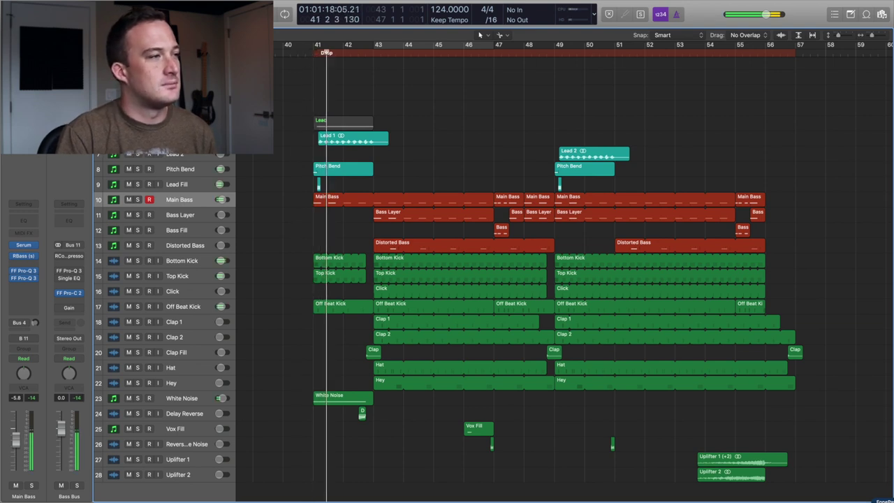
{"action": "key", "text": "ctrl+s"}
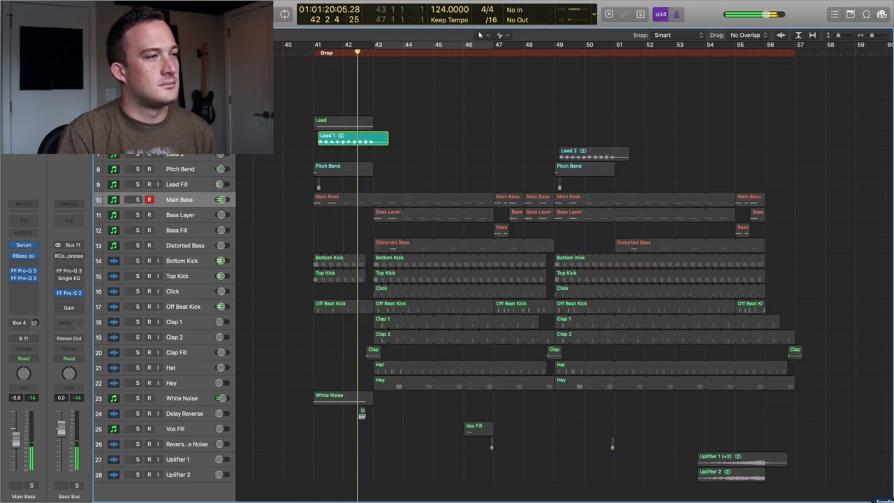
{"action": "key", "text": "ctrl+s"}
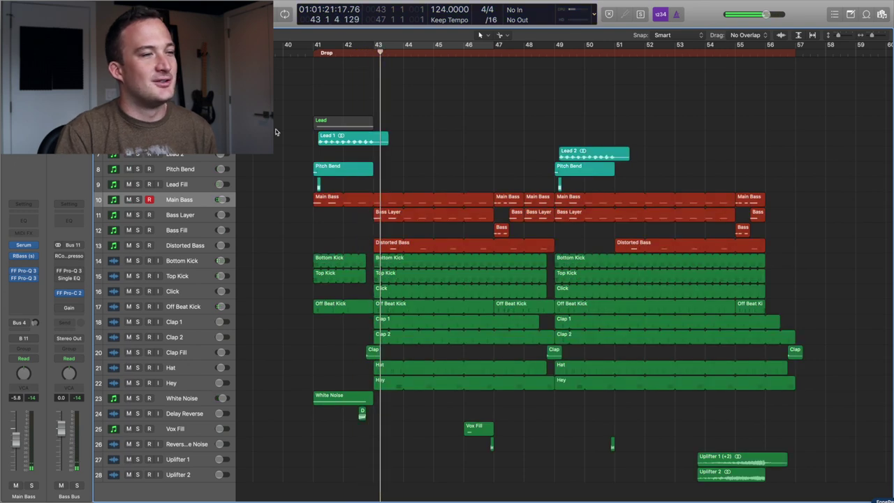
Examine the Lead 1 region at the start of the drop up close with the tracks enlarged.
{"action": "left_click_drag", "start_coordinate": [839, 38], "coordinate": [841, 38]}
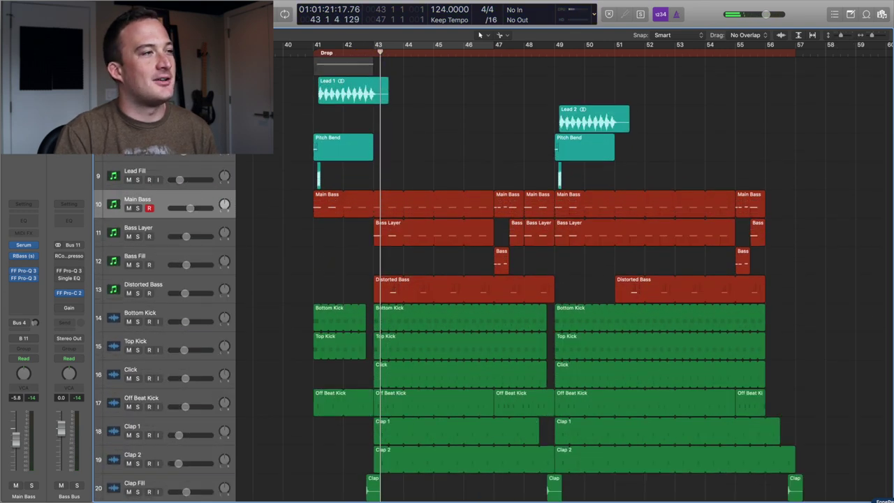
{"action": "left_click", "coordinate": [328, 92]}
{"action": "key", "text": "super+Right"}
{"action": "key", "text": "super+Right"}
{"action": "key", "text": "super+Right"}
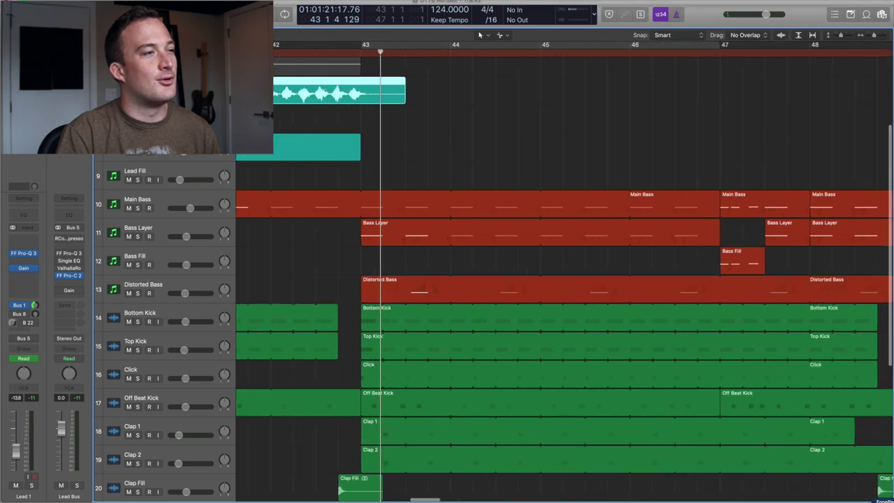
{"action": "scroll", "coordinate": [352, 109], "scroll_direction": "up", "scroll_amount": 3}
{"action": "scroll", "coordinate": [351, 111], "scroll_direction": "left", "scroll_amount": 1}
{"action": "scroll", "coordinate": [351, 111], "scroll_direction": "left", "scroll_amount": 3}
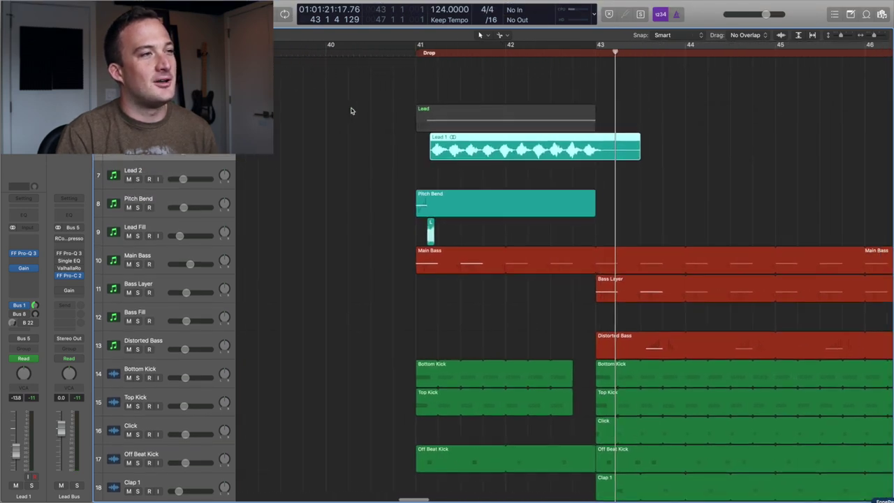
Play the muted Lead region soloed from bar 41 with its notes and pitch bend shown in the Piano Roll.
{"action": "left_click", "coordinate": [415, 52]}
{"action": "key", "text": "Up"}
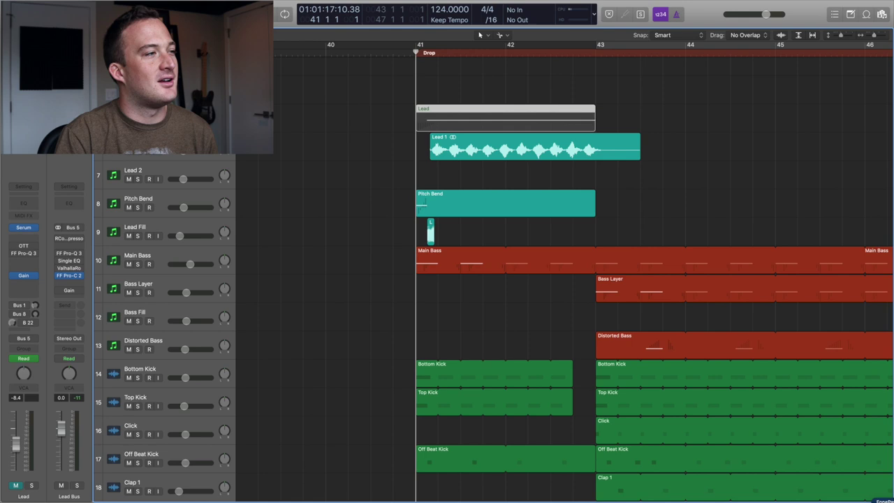
{"action": "key", "text": "s"}
{"action": "key", "text": "p"}
{"action": "key", "text": "space"}
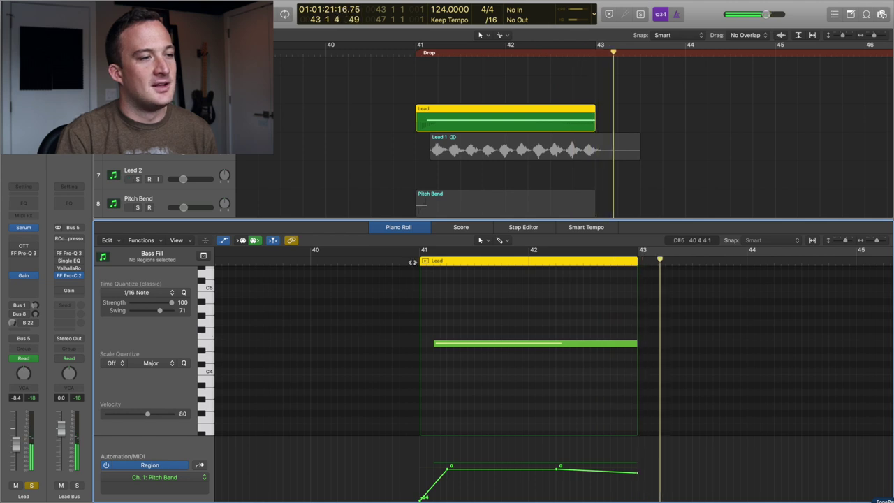
{"action": "key", "text": "space"}
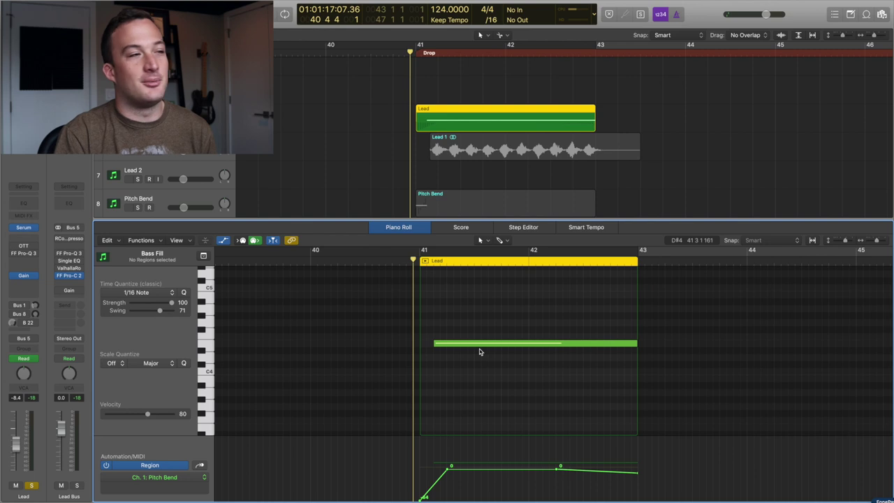
Examine the Lead track's Serum oscillator, LFO 1 and effects, and switch the reverb on.
{"action": "left_click", "coordinate": [24, 227]}
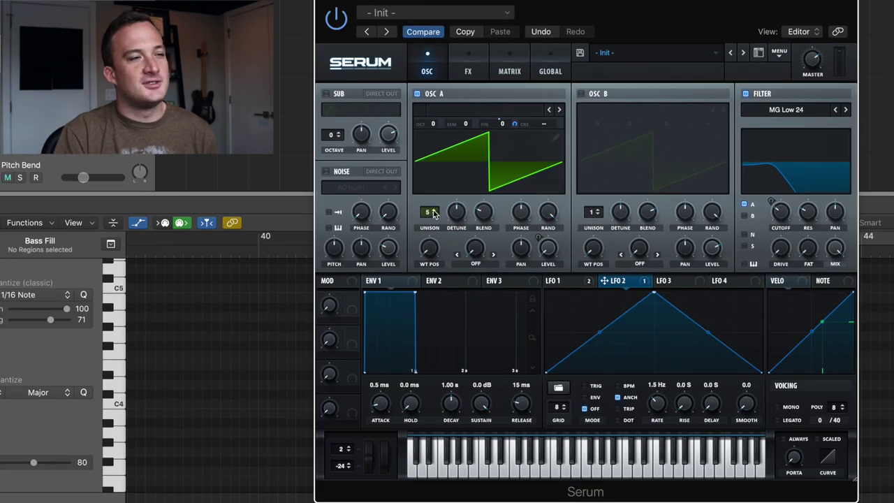
{"action": "left_click", "coordinate": [484, 215]}
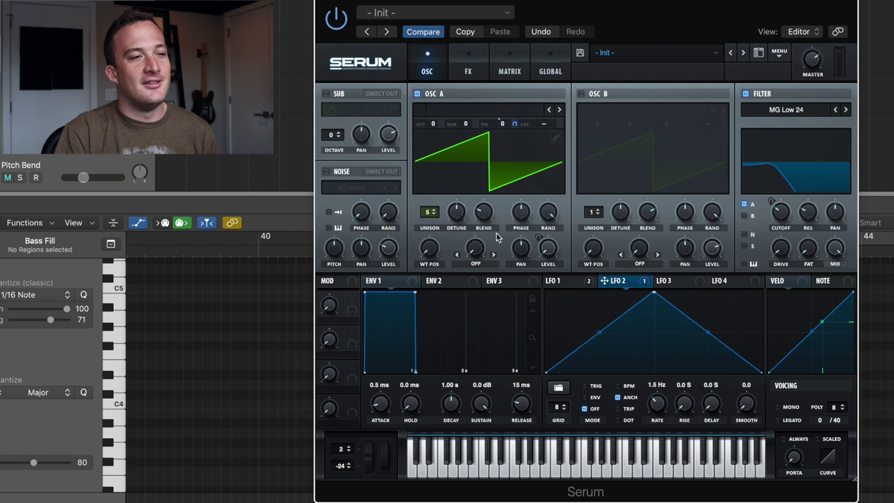
{"action": "left_click", "coordinate": [556, 282]}
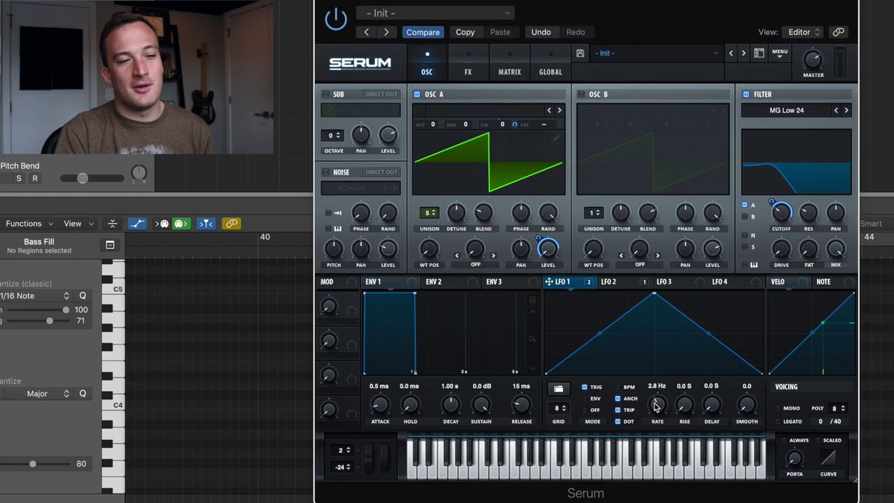
{"action": "left_click", "coordinate": [467, 67]}
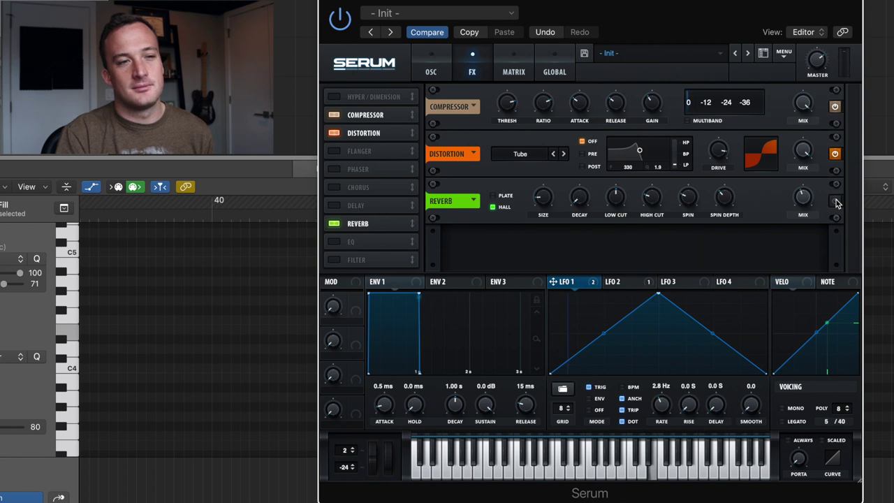
{"action": "left_click", "coordinate": [835, 201]}
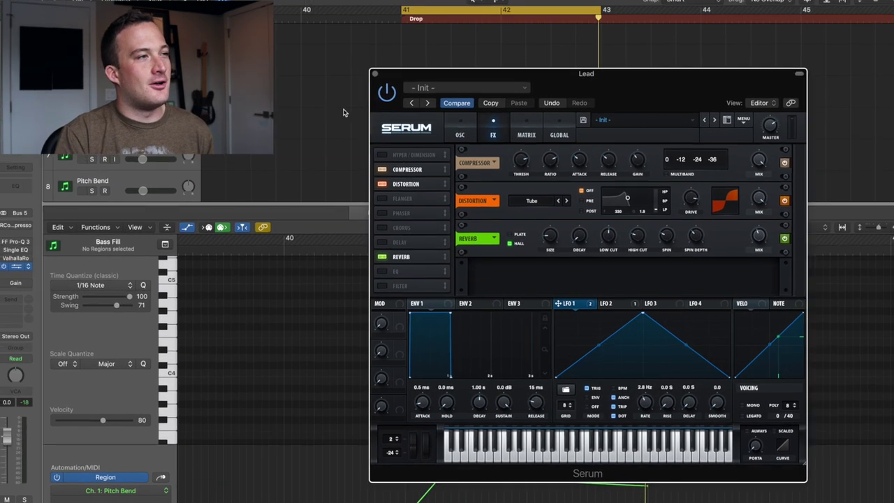
Open the Lead Bus's FF Pro-C 2 compressor and examine its side-chain ducking during playback of bars 41 to 43.
{"action": "left_click", "coordinate": [21, 272]}
{"action": "left_click_drag", "start_coordinate": [140, 8], "coordinate": [768, 71]}
{"action": "left_click", "coordinate": [327, 126]}
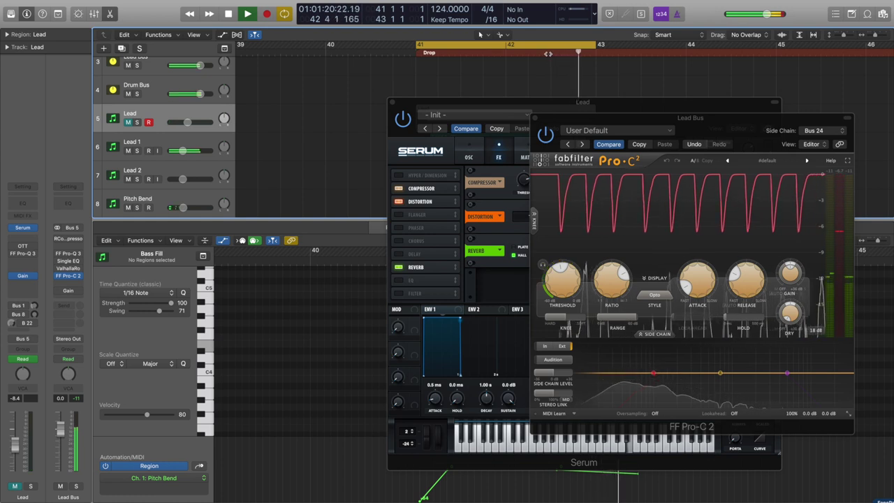
{"action": "key", "text": "space"}
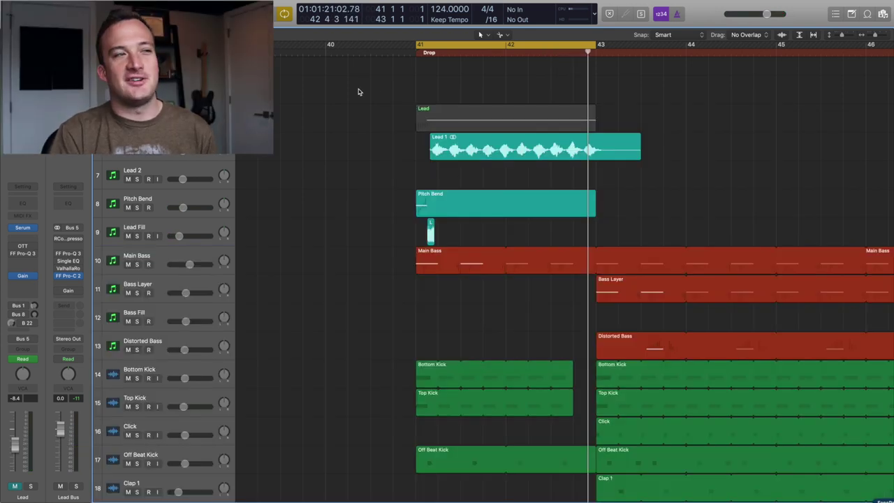
Turn off the cycle, solo Pitch Bend, Lead Fill and Lead 1, and play them from bar 41.
{"action": "left_click", "coordinate": [448, 45]}
{"action": "left_click", "coordinate": [414, 54]}
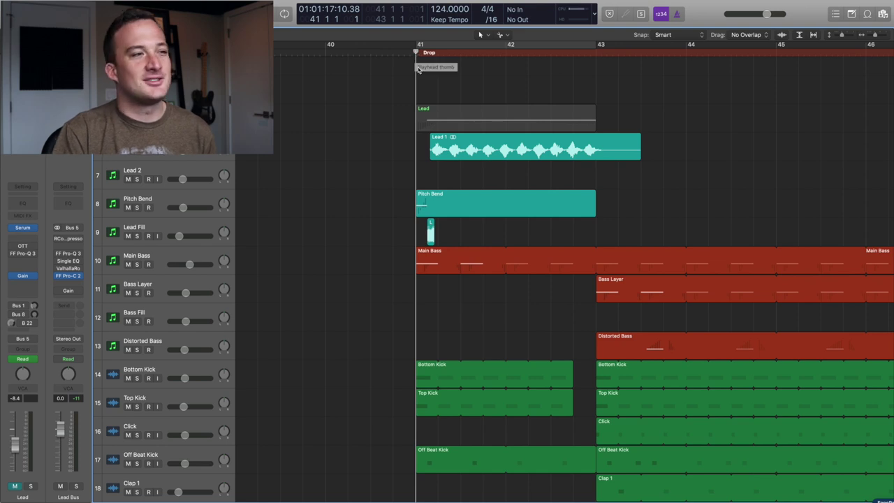
{"action": "left_click", "coordinate": [137, 208]}
{"action": "left_click", "coordinate": [139, 235]}
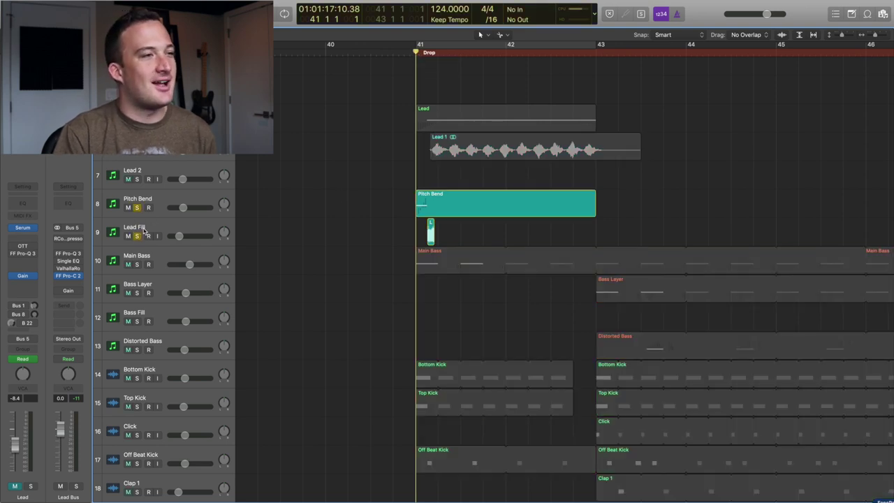
{"action": "left_click", "coordinate": [137, 151]}
{"action": "key", "text": "space"}
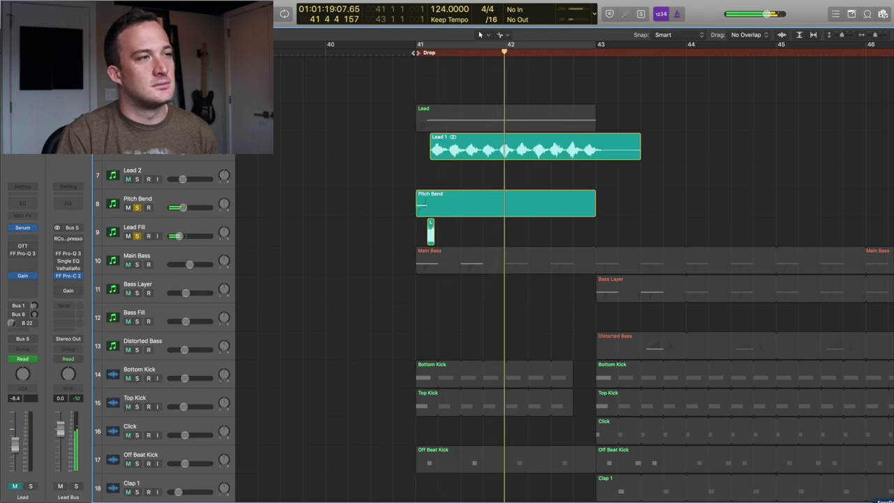
{"action": "key", "text": "space"}
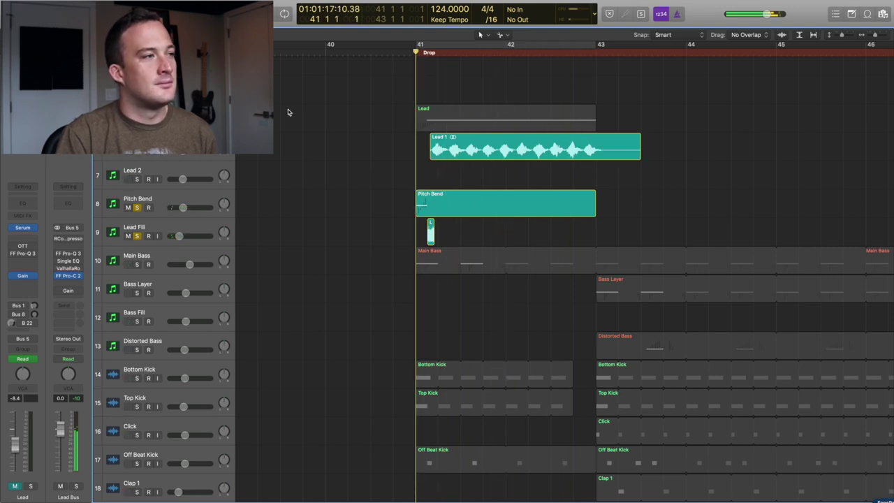
Unsolo Lead 1 and play only Pitch Bend and Lead Fill from bar 41.
{"action": "left_click", "coordinate": [143, 155]}
{"action": "key", "text": "space"}
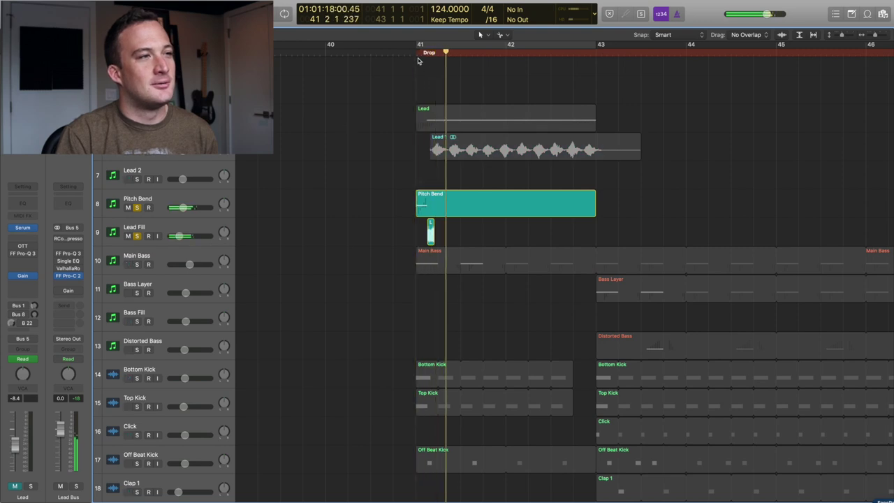
{"action": "key", "text": "space"}
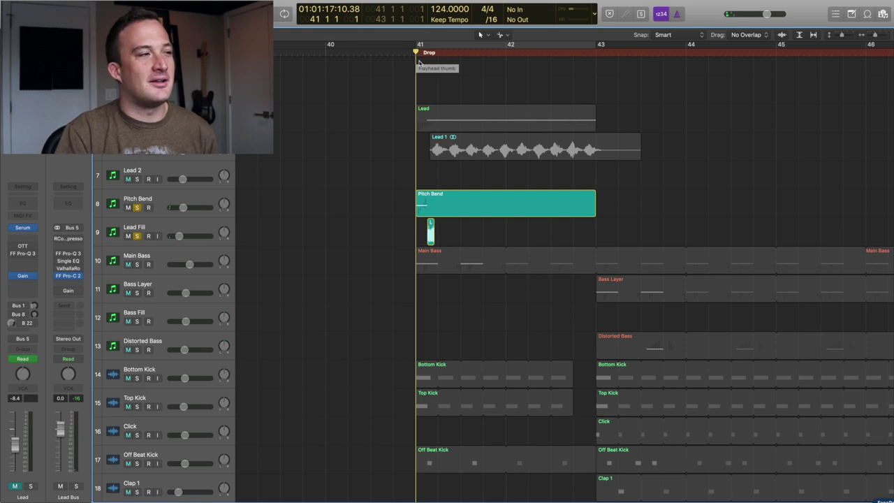
Select the Pitch Bend track, unsolo Lead Fill and play Pitch Bend by itself.
{"action": "left_click", "coordinate": [147, 204]}
{"action": "left_click", "coordinate": [138, 236]}
{"action": "key", "text": "space"}
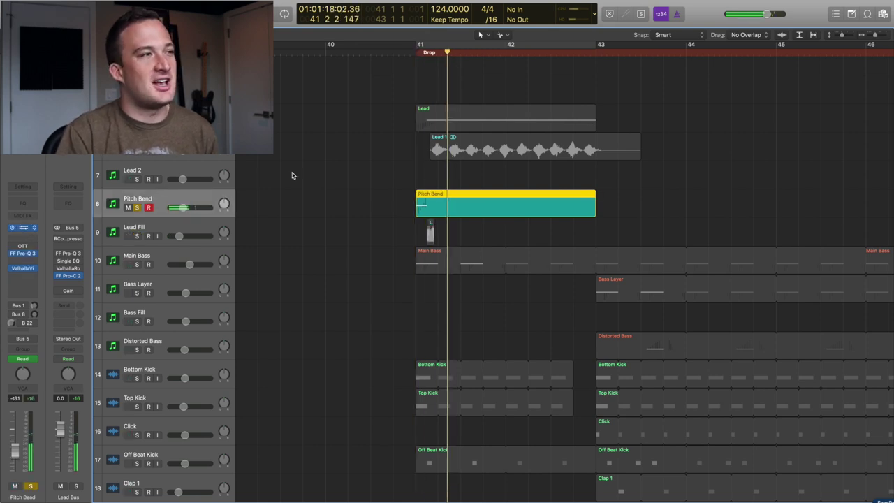
Open the Pitch Bend track's Serum instrument and examine its oscillator settings and effects.
{"action": "key", "text": "v"}
{"action": "left_click_drag", "start_coordinate": [227, 18], "coordinate": [568, 81]}
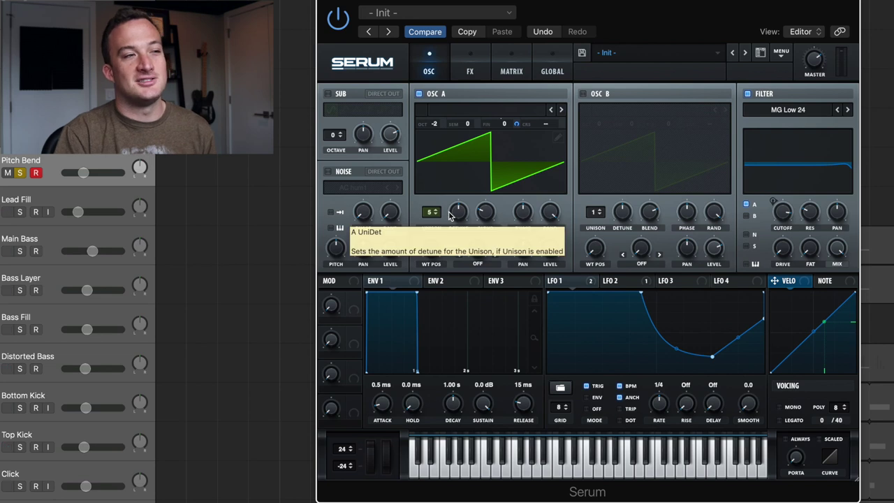
{"action": "left_click", "coordinate": [466, 51]}
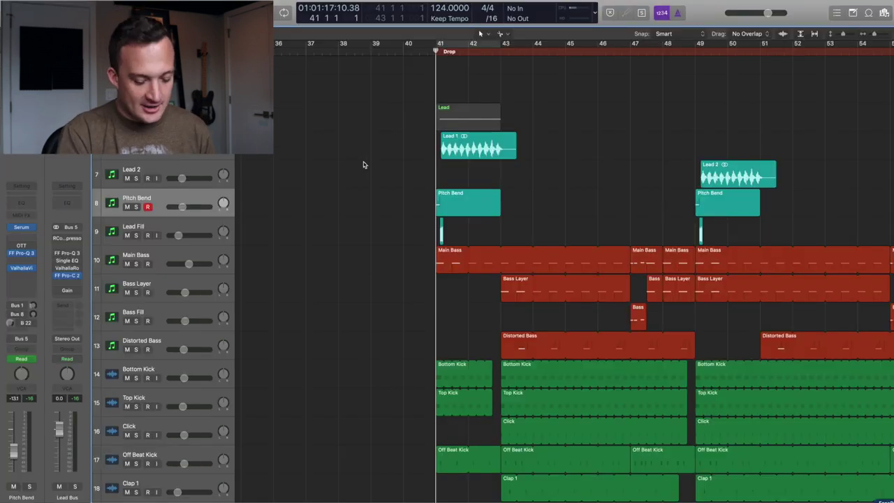
Play the full drop from bar 41 with all regions in view, stop it, and place the playhead at bar 45.
{"action": "key", "text": "z"}
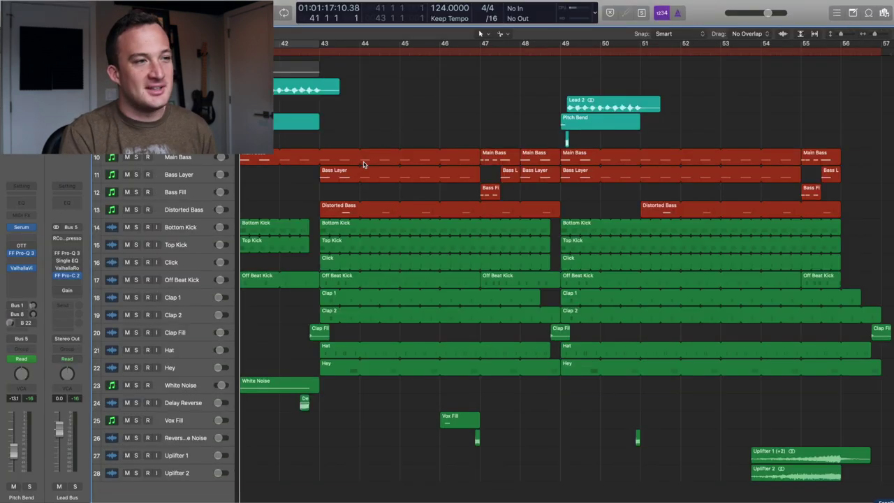
{"action": "key", "text": "z"}
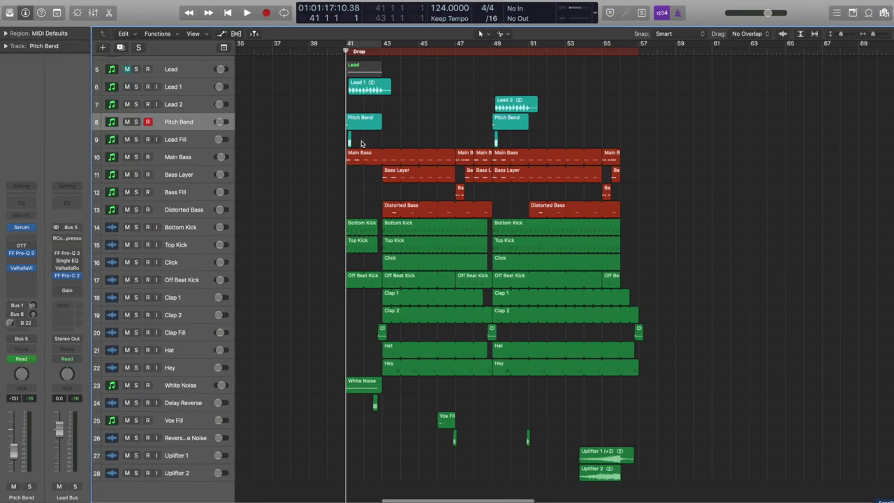
{"action": "key", "text": "space"}
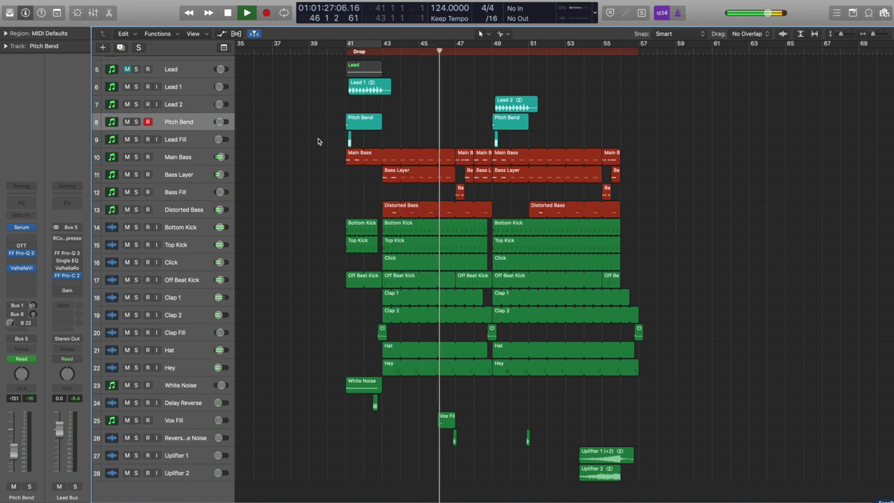
{"action": "key", "text": "space"}
{"action": "left_click", "coordinate": [419, 50]}
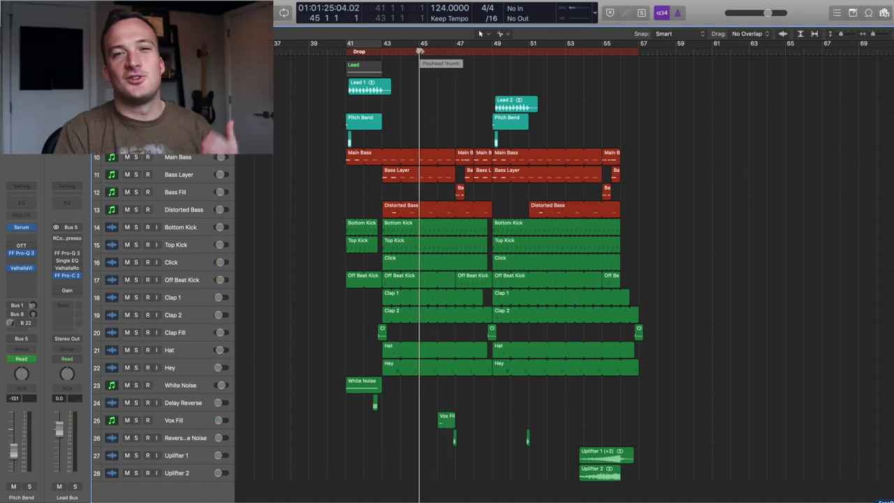
Solo the Main Bass track and play it with its first region's notes and pitch bend shown in the Piano Roll.
{"action": "left_click_drag", "start_coordinate": [133, 160], "coordinate": [135, 279]}
{"action": "key", "text": "space"}
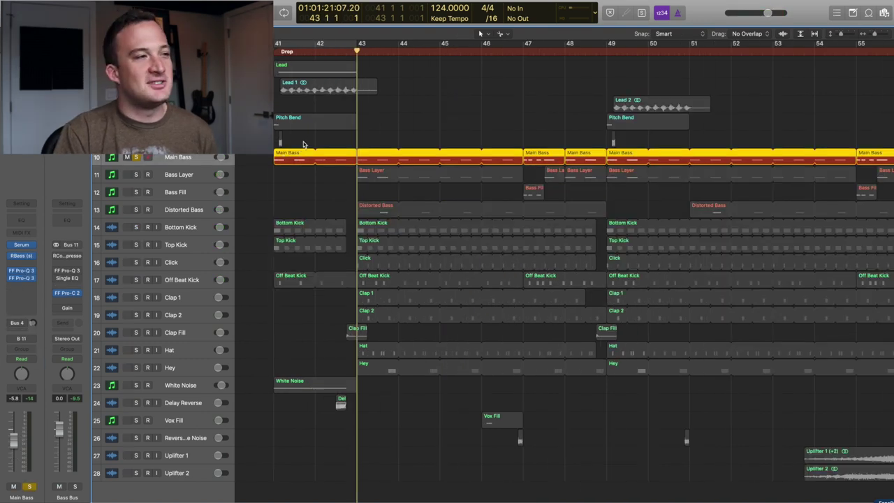
{"action": "left_click", "coordinate": [302, 143]}
{"action": "double_click", "coordinate": [297, 159]}
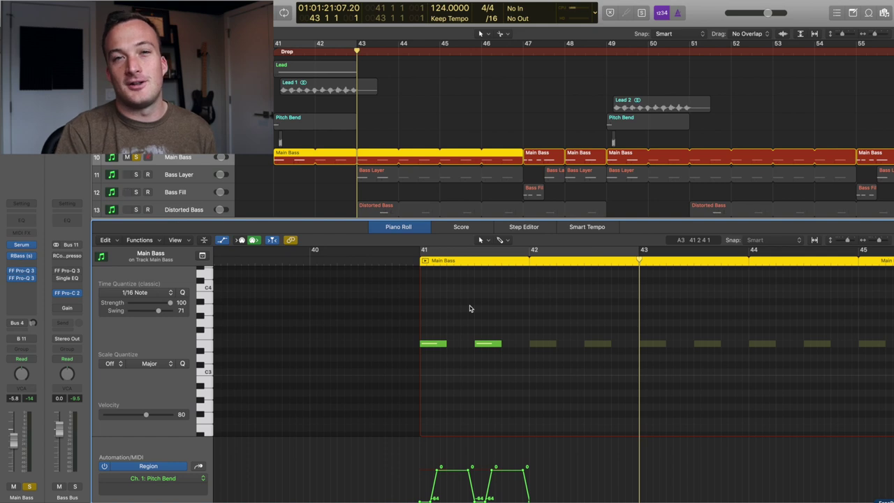
{"action": "key", "text": "space"}
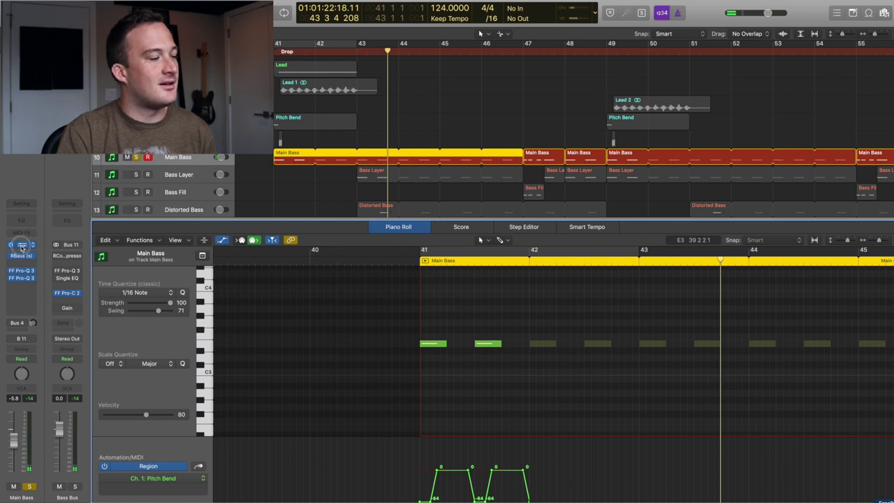
Open the Main Bass track's Serum instrument and examine its oscillator, LFO 1 and effects settings.
{"action": "key", "text": "v"}
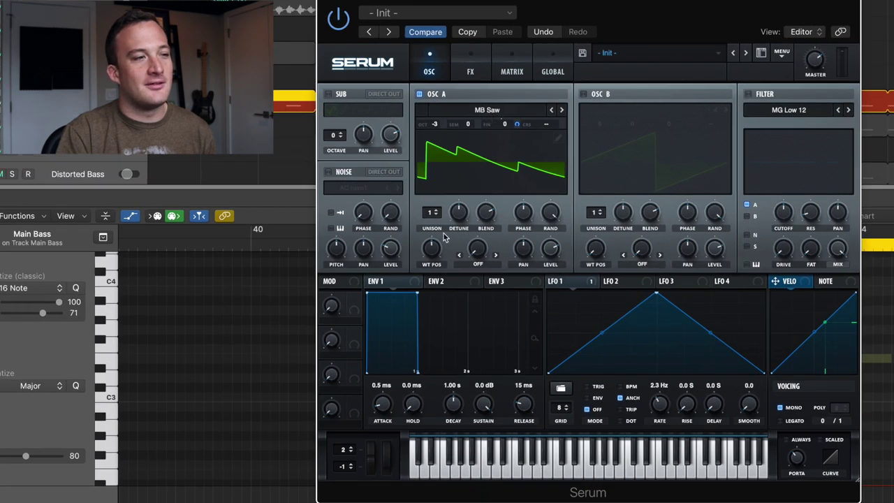
{"action": "mouse_move", "coordinate": [430, 252]}
{"action": "left_mouse_down"}
{"action": "mouse_move", "coordinate": [424, 290]}
{"action": "mouse_move", "coordinate": [424, 247]}
{"action": "left_mouse_up"}
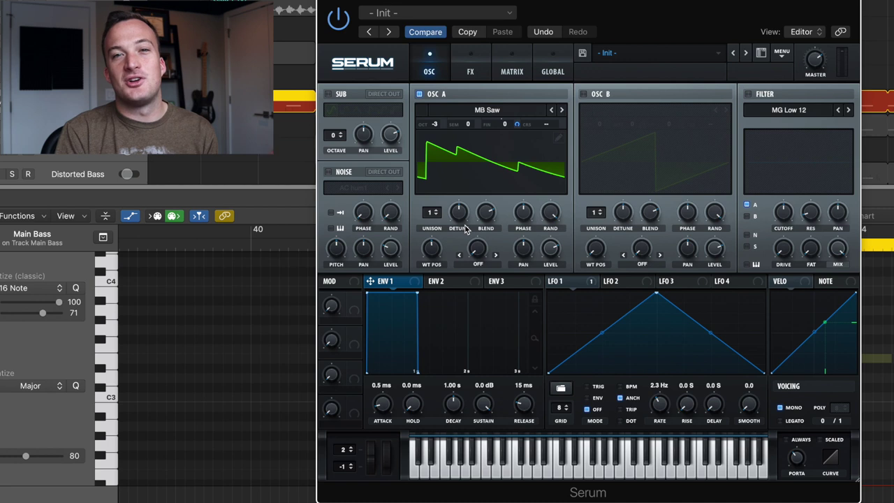
{"action": "left_click", "coordinate": [554, 282]}
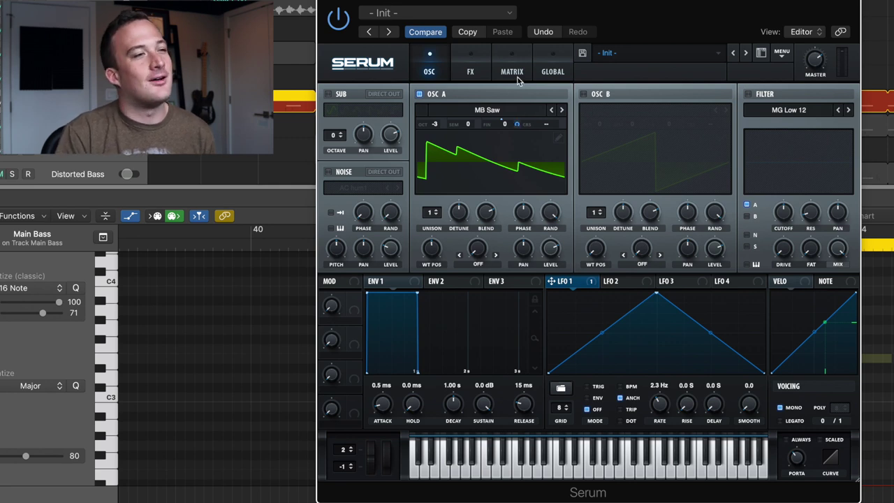
{"action": "left_click", "coordinate": [472, 73]}
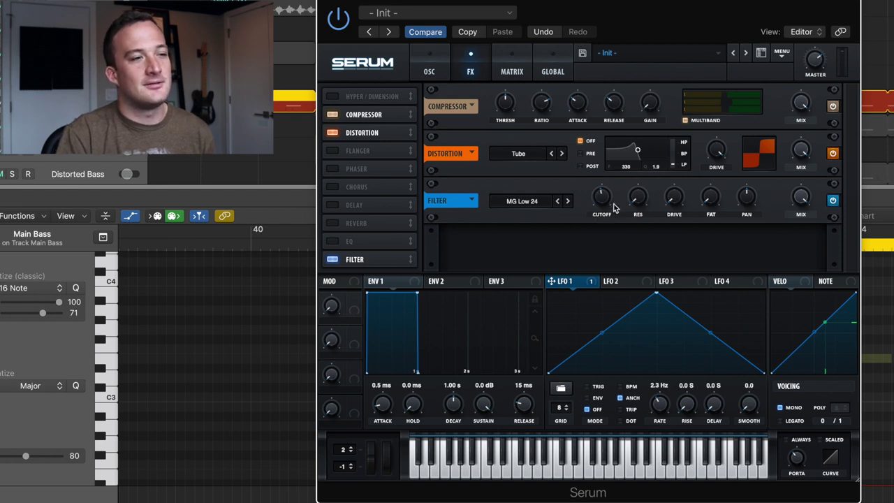
{"action": "key", "text": "space"}
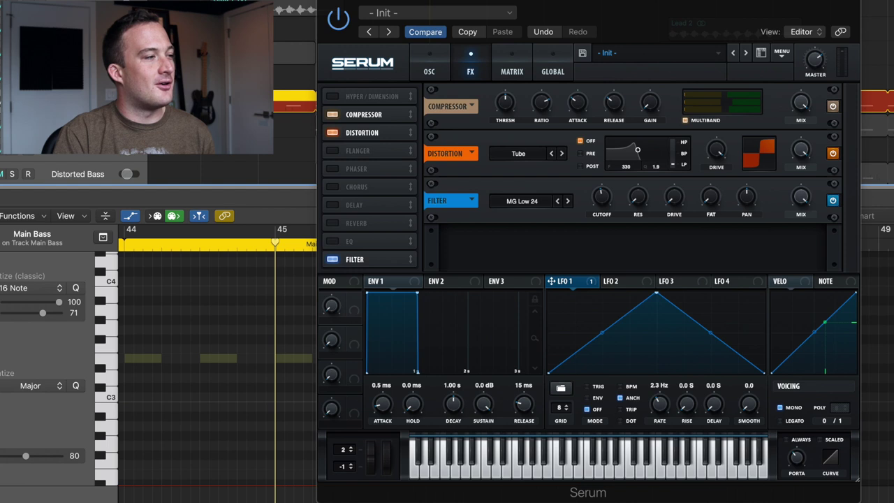
Open Main Bass's RBass plug-in, toggle its bypass during playback to compare the sound, and close the plug-in windows.
{"action": "left_click_drag", "start_coordinate": [0, 0], "coordinate": [642, 103]}
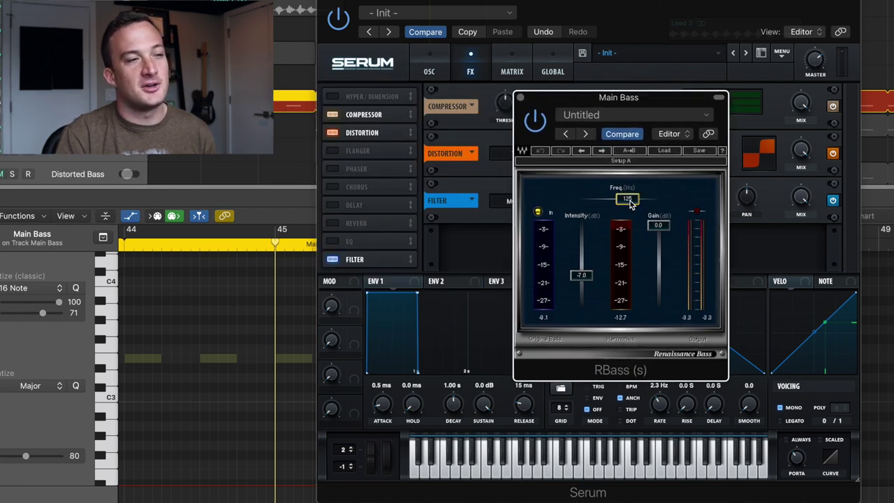
{"action": "left_click", "coordinate": [531, 122]}
{"action": "key", "text": "space"}
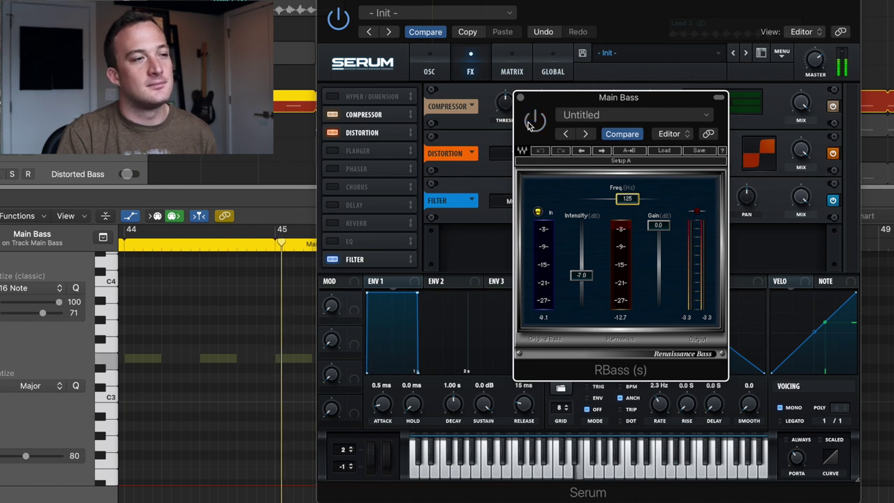
{"action": "left_click", "coordinate": [529, 124]}
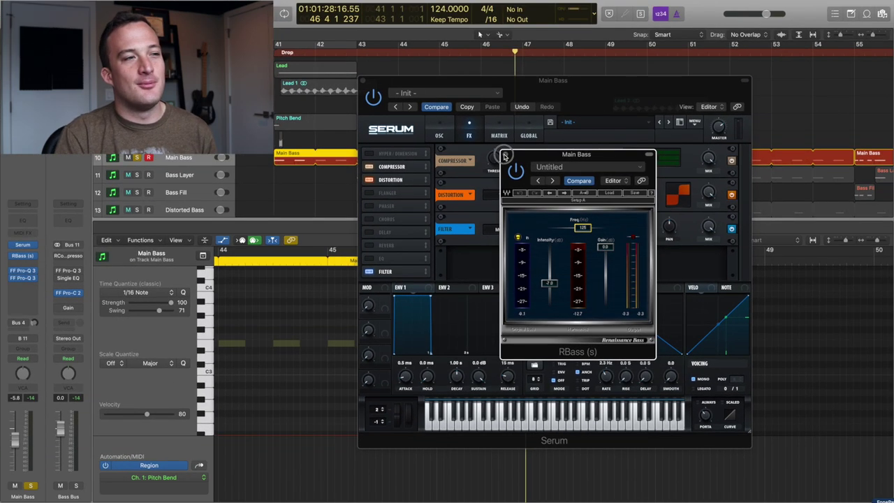
{"action": "left_click", "coordinate": [519, 97]}
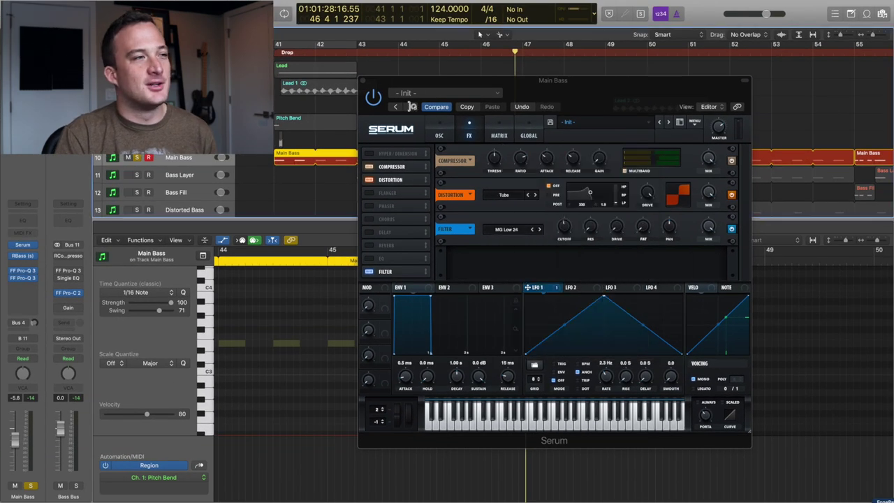
{"action": "left_click", "coordinate": [359, 79]}
Set a cycle over bars 43 to 45, solo Bass Layer alongside Main Bass and play the two together.
{"action": "scroll", "coordinate": [399, 134], "scroll_direction": "down", "scroll_amount": 5}
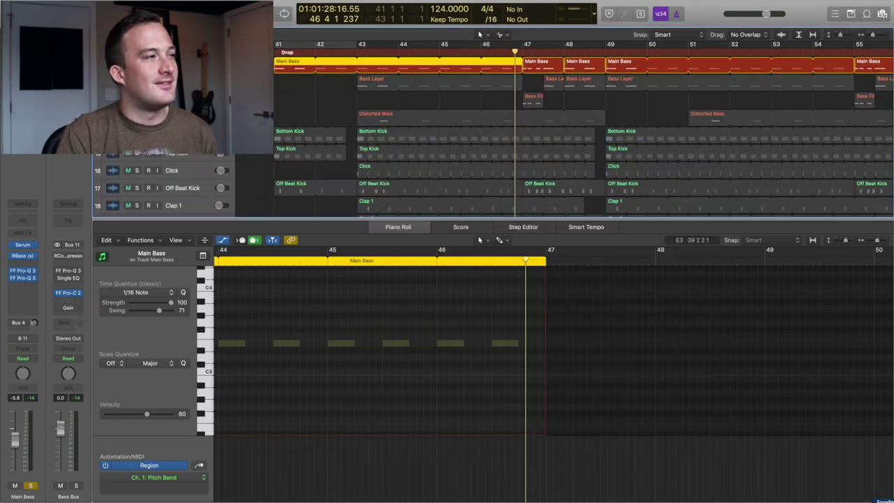
{"action": "scroll", "coordinate": [382, 67], "scroll_direction": "up", "scroll_amount": 3}
{"action": "left_click_drag", "start_coordinate": [359, 45], "coordinate": [440, 76]}
{"action": "key", "text": "space"}
{"action": "key", "text": "s"}
{"action": "key", "text": "ctrl+m"}
{"action": "key", "text": "s"}
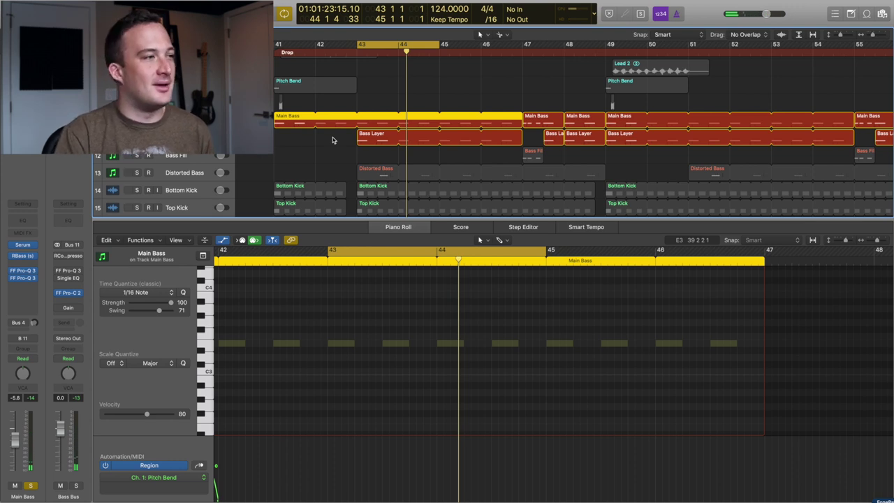
Select the Bass Layer track and examine its FF Pro-Q 3 equalizer curve and Serum settings.
{"action": "key", "text": "Down"}
{"action": "left_click", "coordinate": [23, 272]}
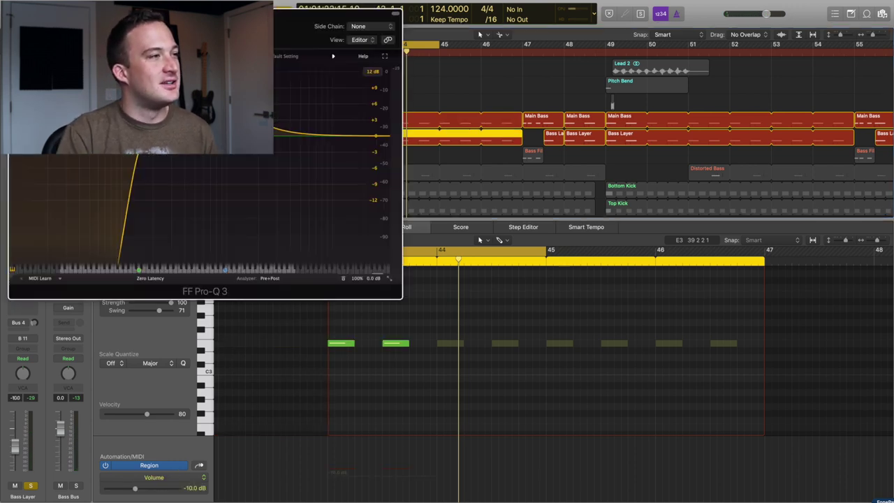
{"action": "left_click_drag", "start_coordinate": [205, 14], "coordinate": [569, 115]}
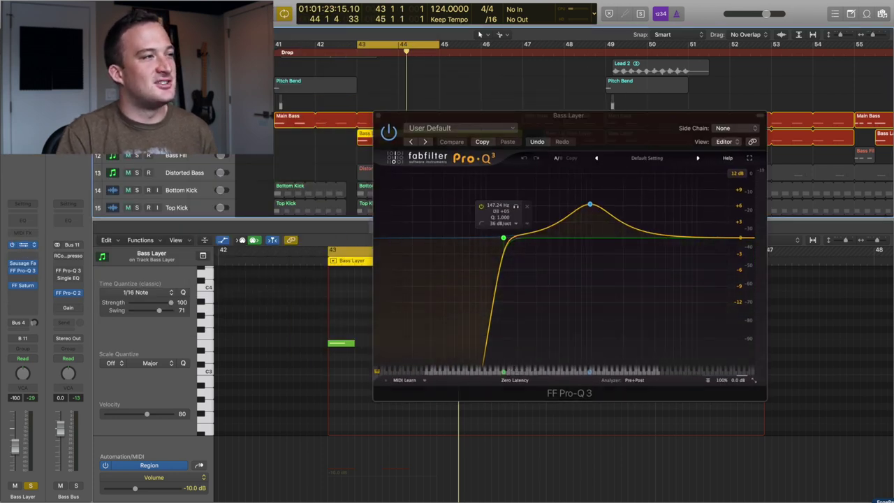
{"action": "left_click", "coordinate": [23, 244]}
{"action": "left_click_drag", "start_coordinate": [210, 15], "coordinate": [578, 95]}
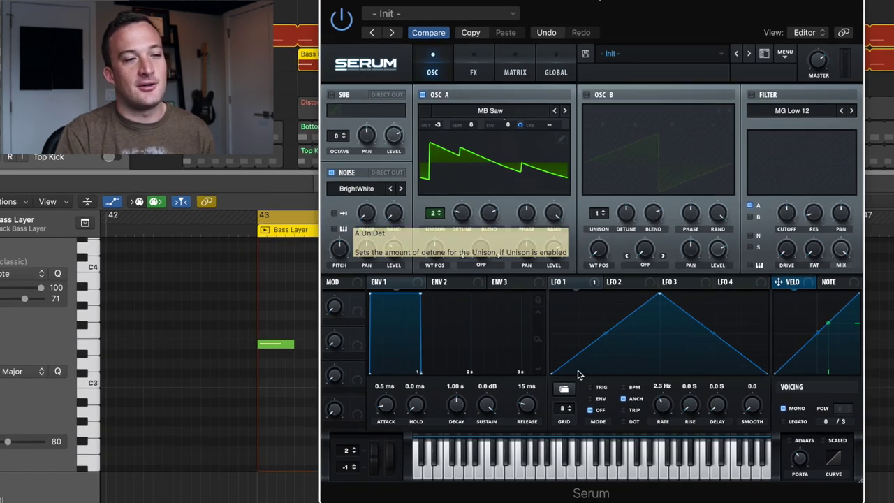
{"action": "left_click", "coordinate": [478, 71]}
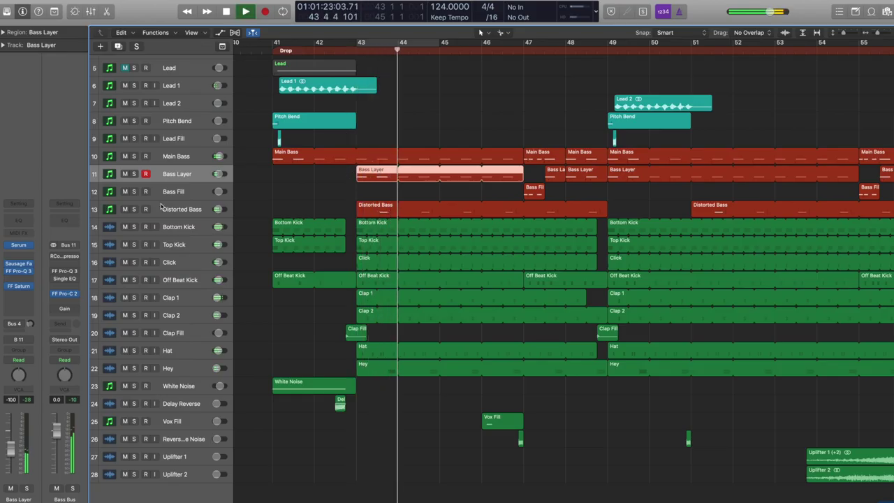
Solo and play the Distorted Bass track, with its region's notes and pitch bend shown in the Piano Roll.
{"action": "left_click", "coordinate": [133, 209]}
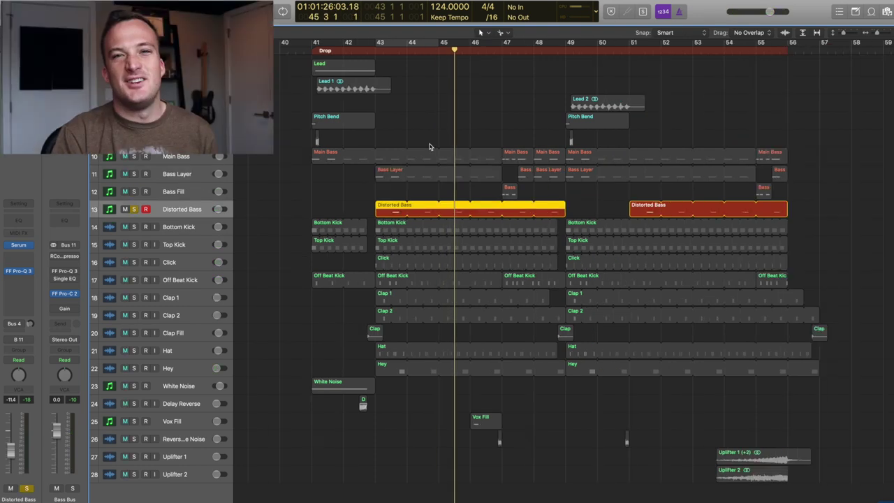
{"action": "key", "text": "space"}
{"action": "key", "text": "p"}
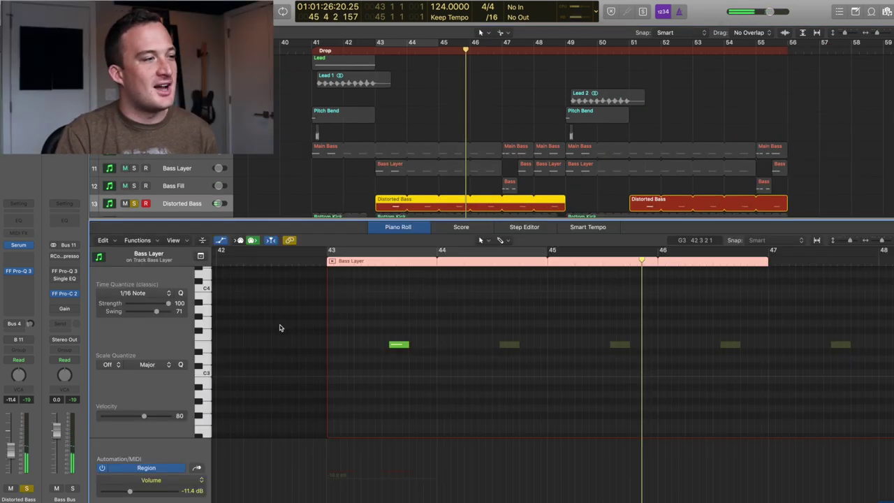
{"action": "left_click", "coordinate": [141, 481]}
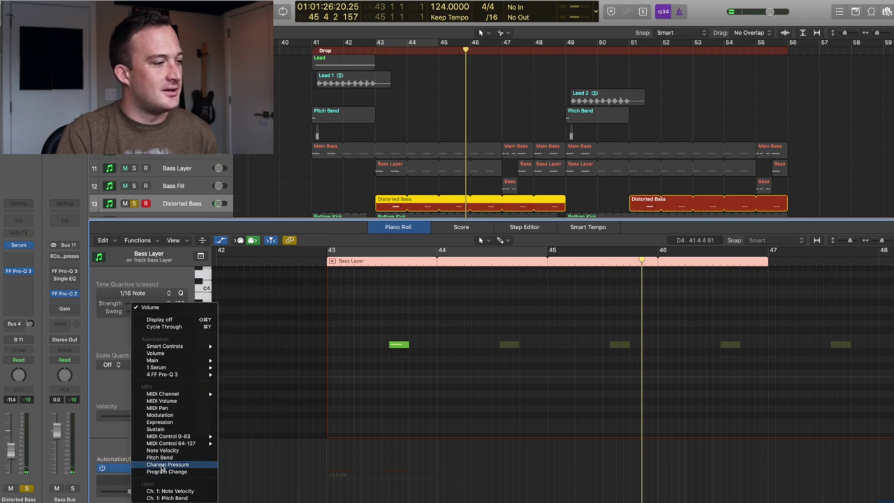
{"action": "left_click", "coordinate": [198, 448]}
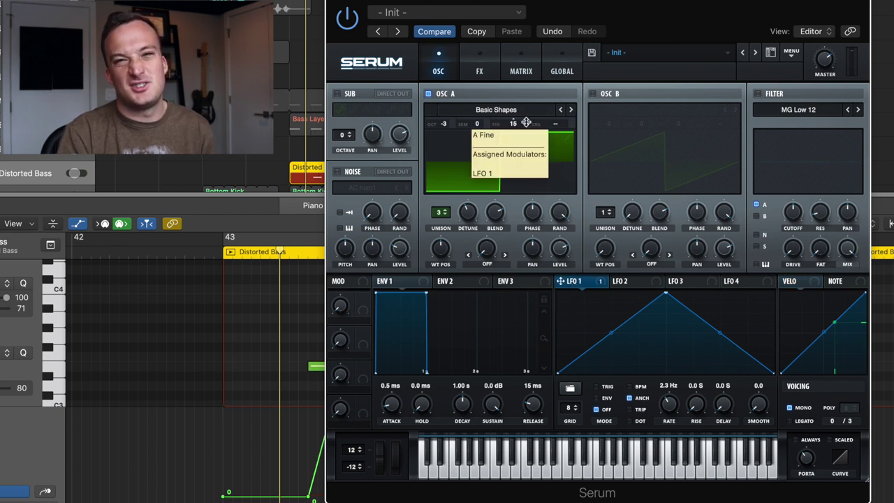
Examine the effects in Distorted Bass's Serum, close the instrument and play the drop with all tracks unsoloed.
{"action": "left_click", "coordinate": [462, 55]}
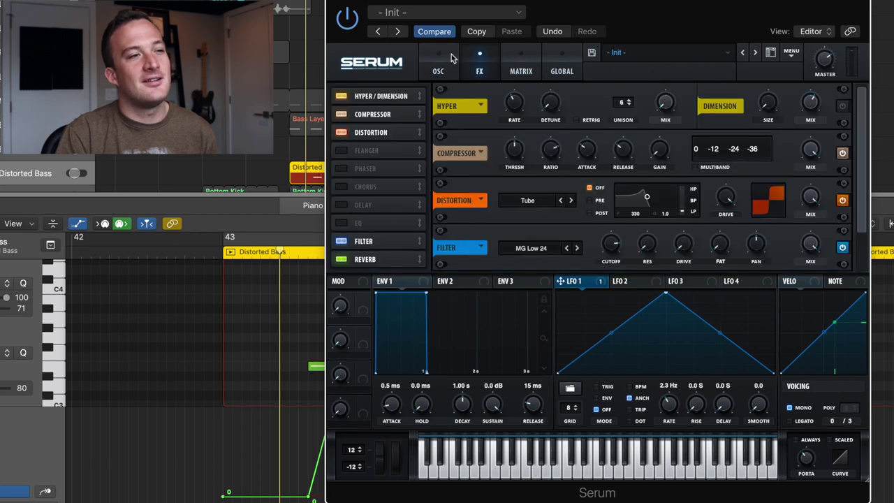
{"action": "left_click", "coordinate": [343, 97]}
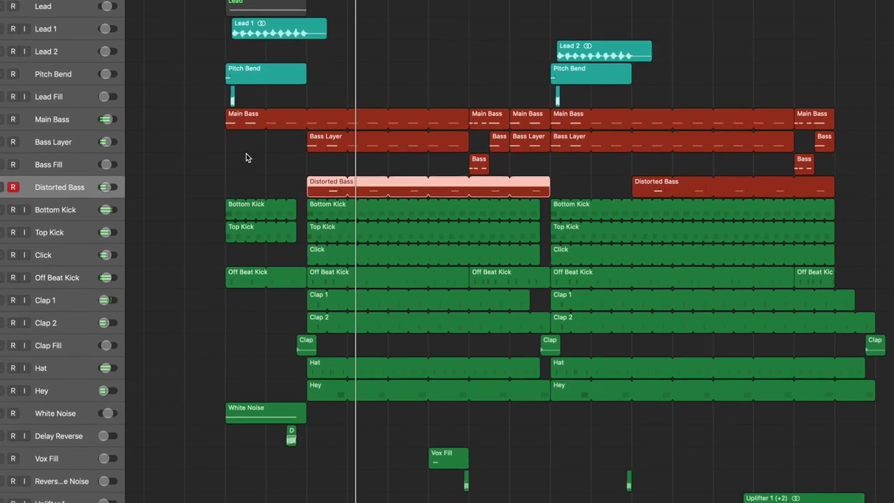
{"action": "left_click", "coordinate": [250, 154]}
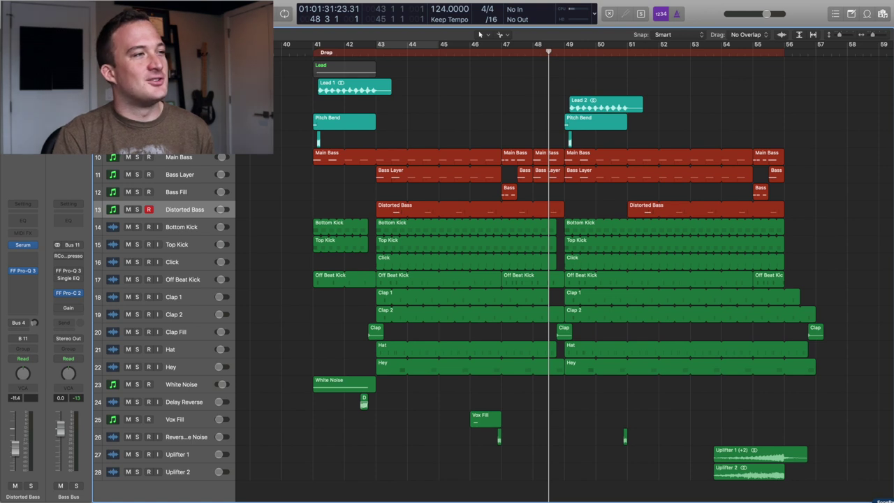
Solo the Lead 1, Lead 2, Pitch Bend, Lead Fill and Main Bass tracks, and play the drop's start and bar 49.
{"action": "key", "text": "space"}
{"action": "left_click", "coordinate": [138, 157]}
{"action": "key", "text": "space"}
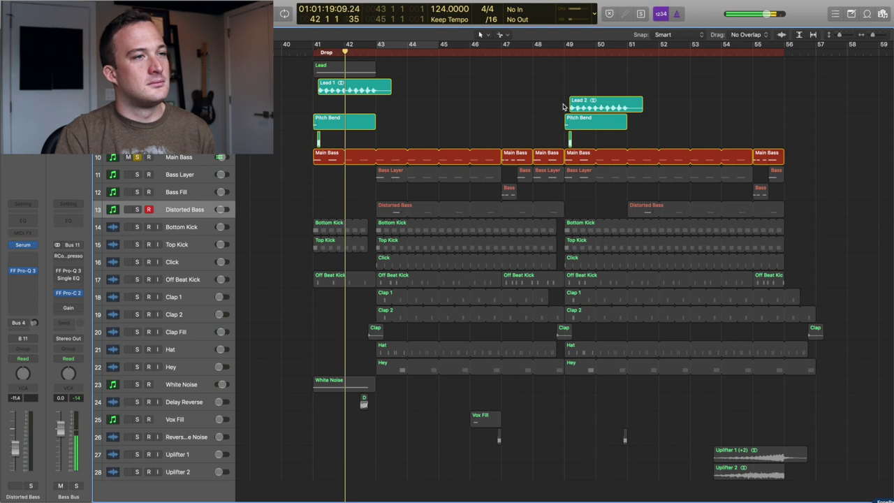
{"action": "left_click", "coordinate": [566, 67]}
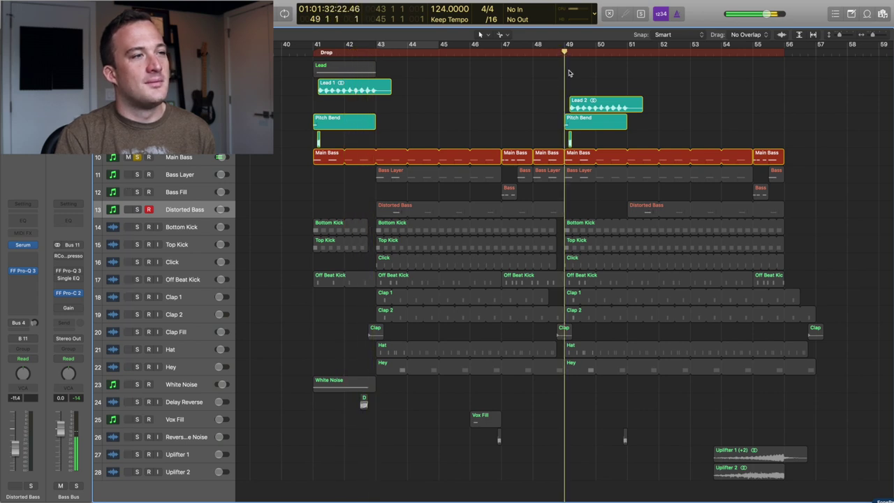
Select the Lead 2 region and examine its Manipulator plug-in's pitch and formant settings during playback.
{"action": "left_click", "coordinate": [605, 102]}
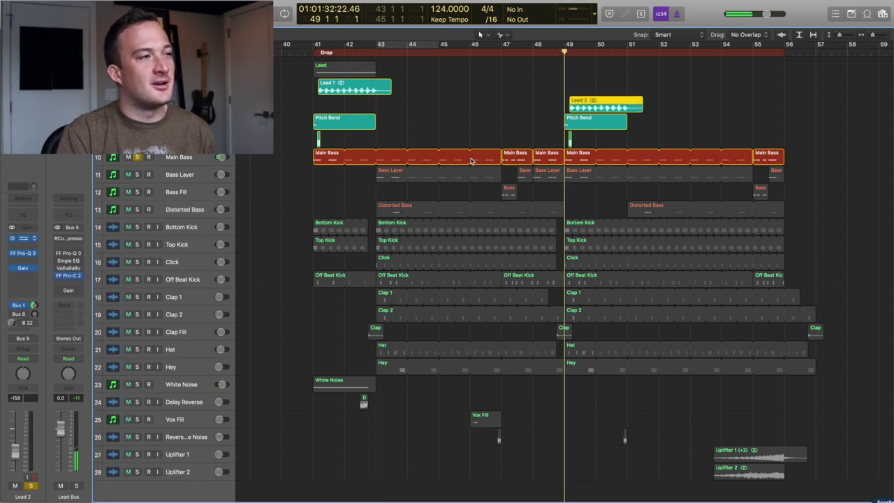
{"action": "left_click_drag", "start_coordinate": [221, 35], "coordinate": [639, 112]}
{"action": "key", "text": "space"}
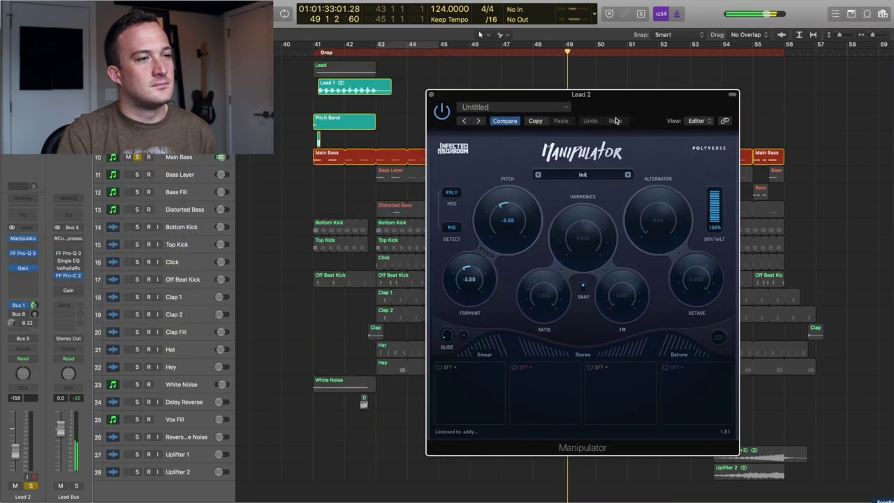
{"action": "left_click", "coordinate": [433, 96]}
Leave only Pitch Bend and Lead Fill soloed, play them from bar 49, and select the Pitch Bend track.
{"action": "left_click", "coordinate": [563, 53]}
{"action": "left_click_drag", "start_coordinate": [137, 87], "coordinate": [137, 122]}
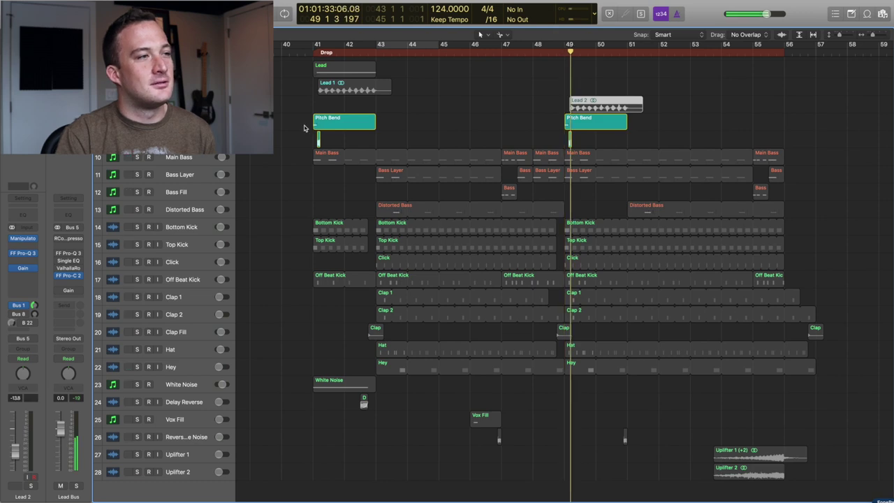
{"action": "key", "text": "Down"}
{"action": "key", "text": "ctrl+s"}
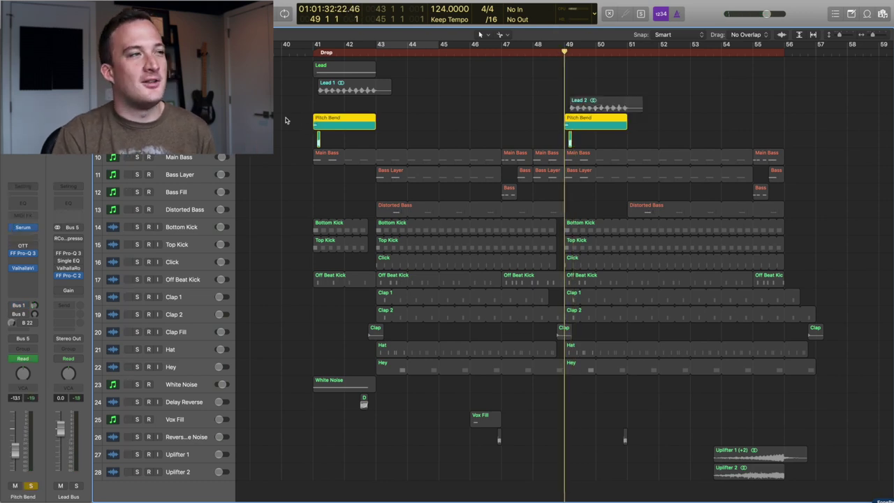
Play the soloed Pitch Bend parts at bars 41 and 49 to compare them, and play the drop with everything unsoloed.
{"action": "left_click", "coordinate": [312, 53]}
{"action": "key", "text": "space"}
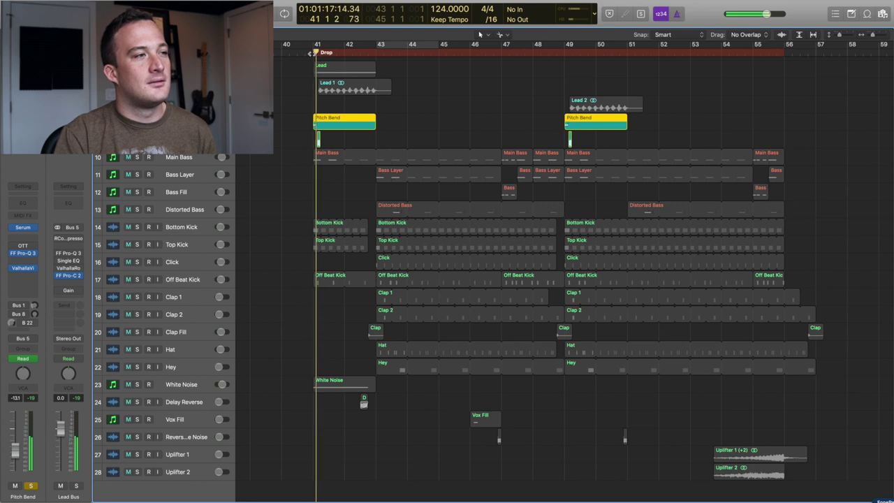
{"action": "key", "text": "alt+period"}
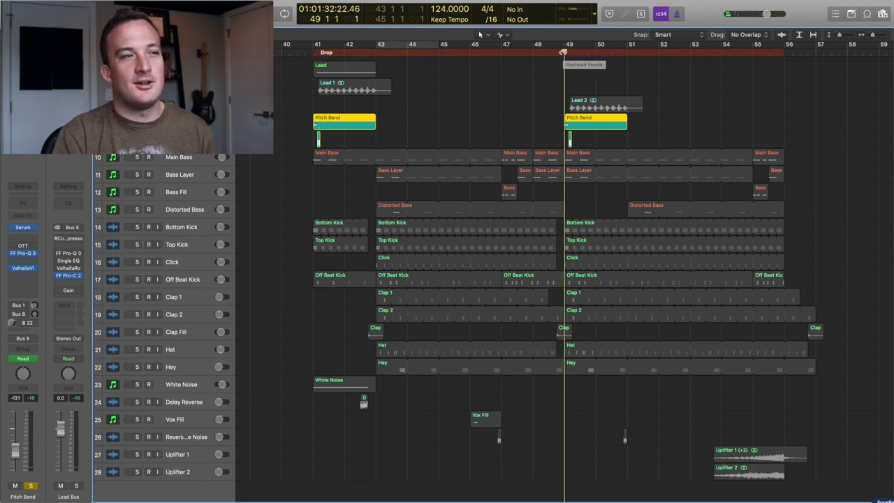
{"action": "key", "text": "space"}
{"action": "key", "text": "space"}
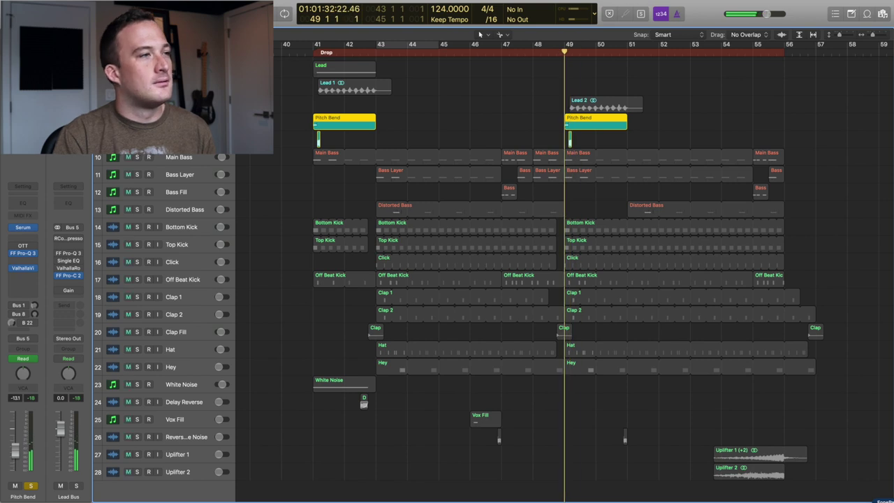
{"action": "key", "text": "space"}
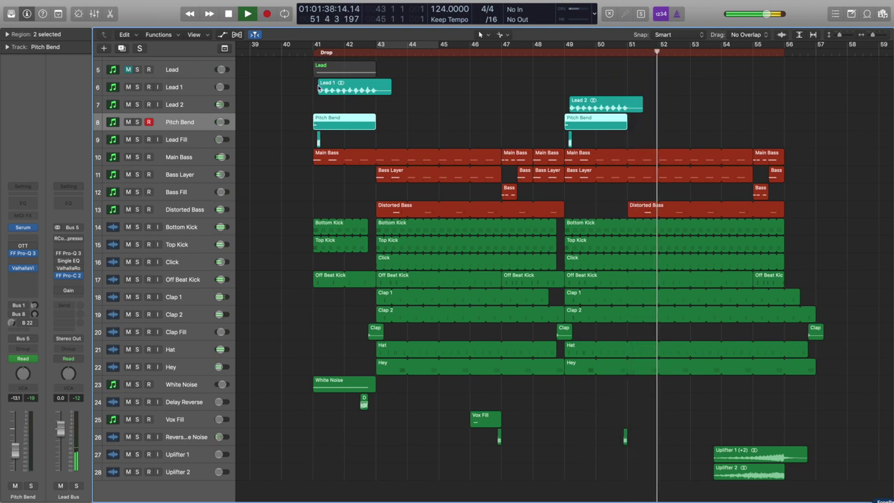
{"action": "key", "text": "space"}
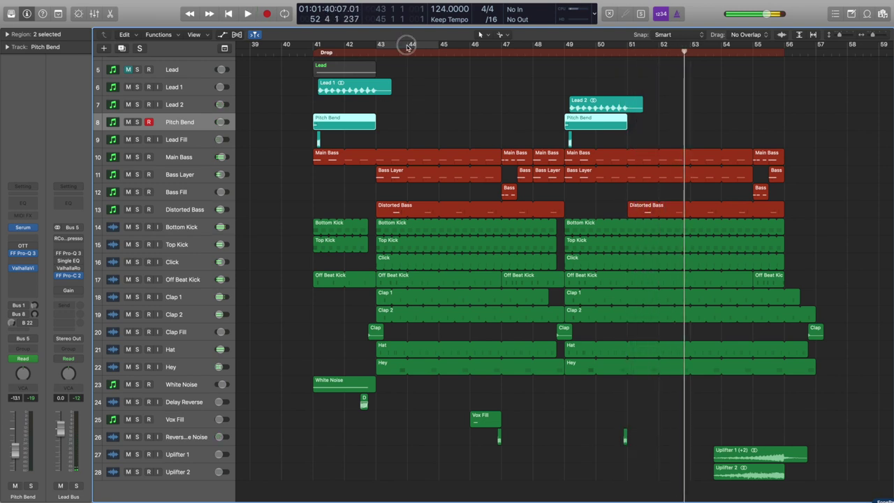
Set the cycle range to bars 43 to 47, solo the drum tracks from Bottom Kick to Hey and play them.
{"action": "left_click", "coordinate": [408, 46]}
{"action": "left_click_drag", "start_coordinate": [440, 46], "coordinate": [501, 46]}
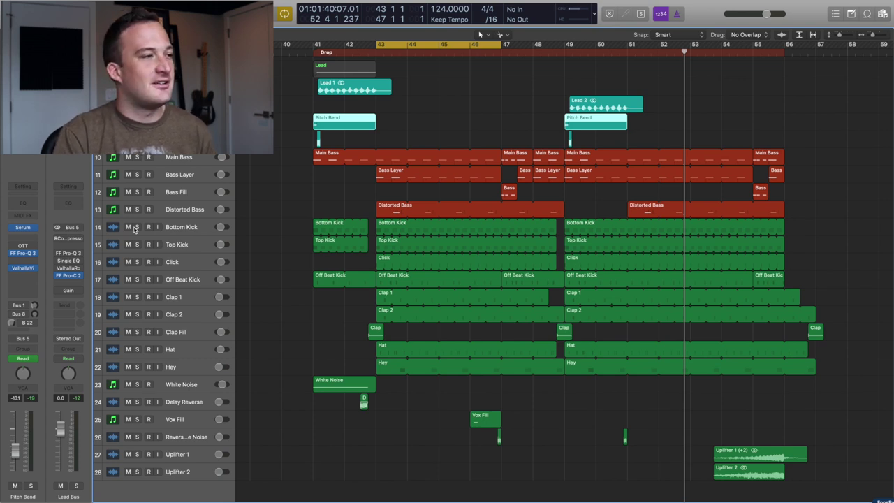
{"action": "left_click_drag", "start_coordinate": [135, 229], "coordinate": [137, 367]}
{"action": "key", "text": "space"}
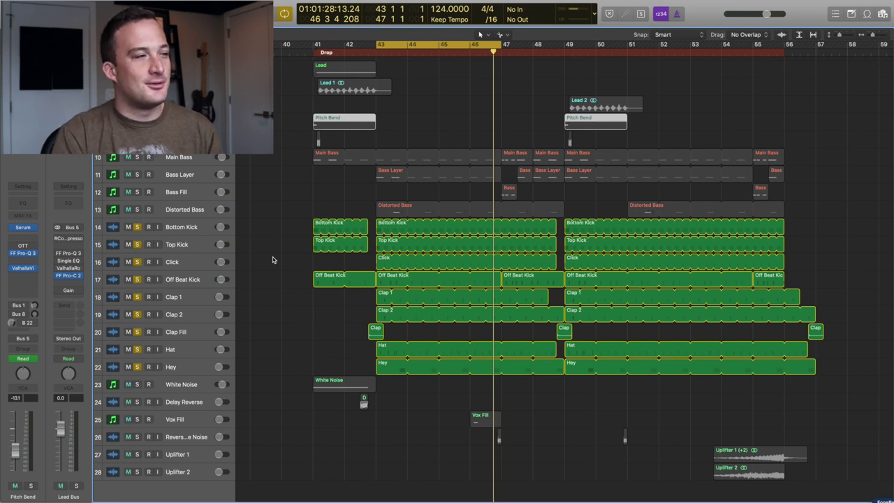
Clear the drum solos, play Bottom Kick by itself, and add Top Kick and Click to the soloed tracks during playback.
{"action": "left_click", "coordinate": [137, 228], "text": "alt"}
{"action": "left_click", "coordinate": [137, 228]}
{"action": "key", "text": "space"}
{"action": "left_click", "coordinate": [136, 244]}
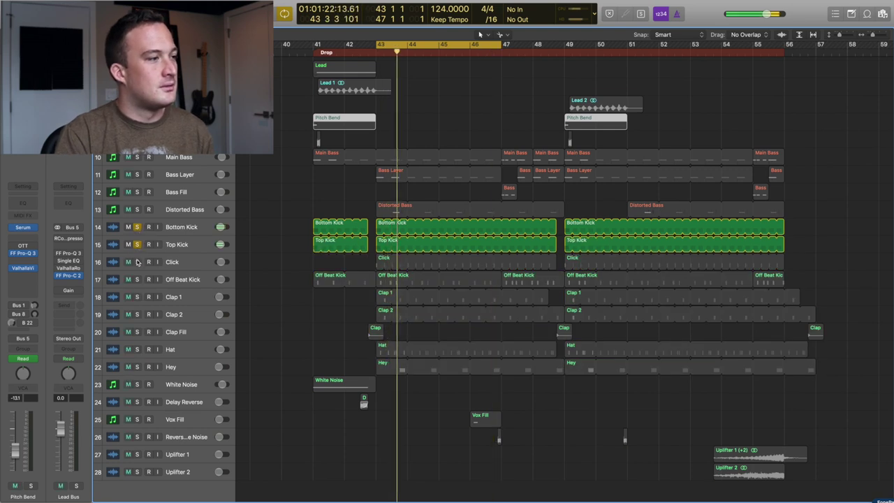
{"action": "left_click", "coordinate": [137, 262]}
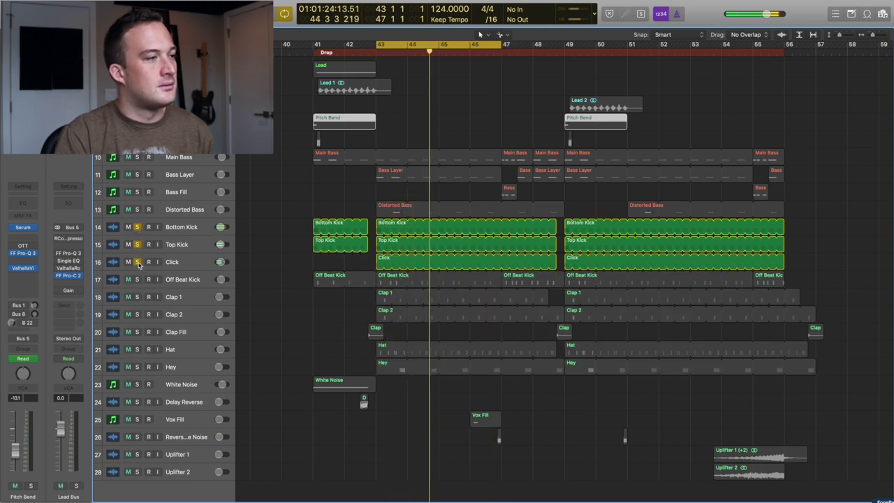